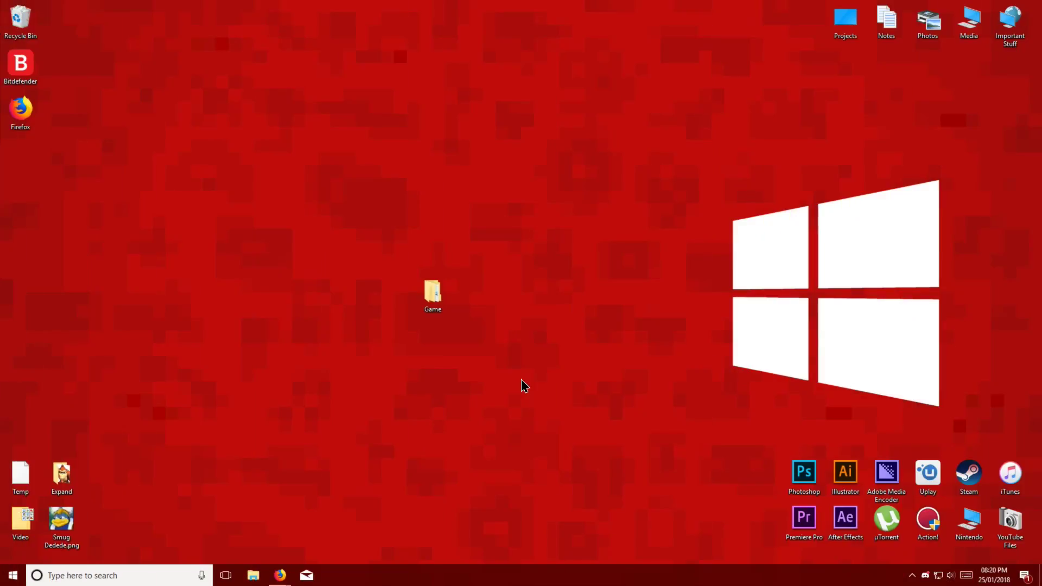
Download sm4shexplorer 0.07.1.zip from the GBAtemp thread in Firefox, proceeding past the Bitdefender block, and save it to the Desktop.
{"action": "left_click", "coordinate": [279, 574]}
{"action": "double_click", "coordinate": [521, 52]}
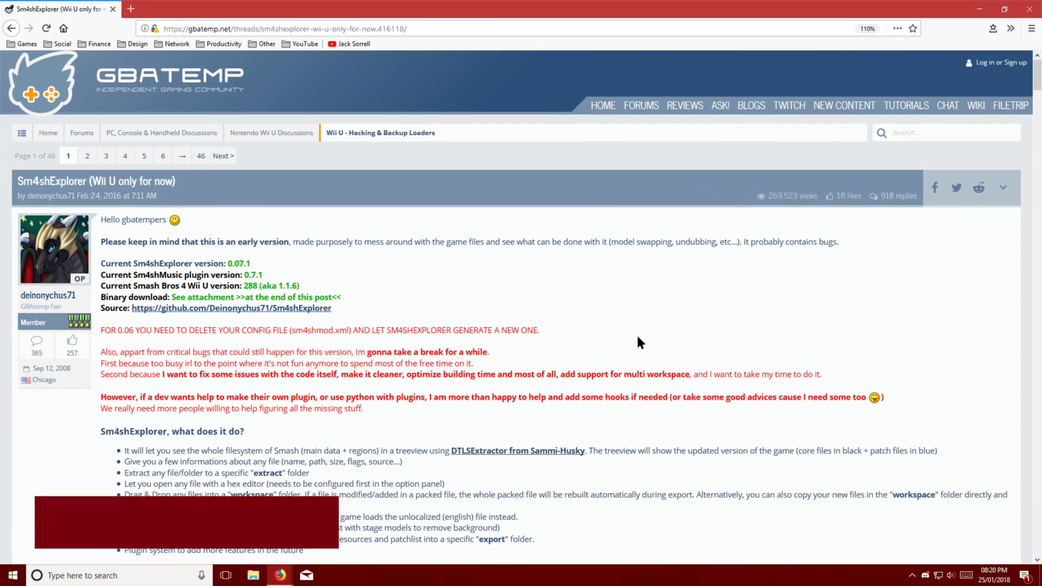
{"action": "scroll", "coordinate": [639, 342], "scroll_direction": "down", "scroll_amount": 3}
{"action": "scroll", "coordinate": [670, 381], "scroll_direction": "down", "scroll_amount": 20}
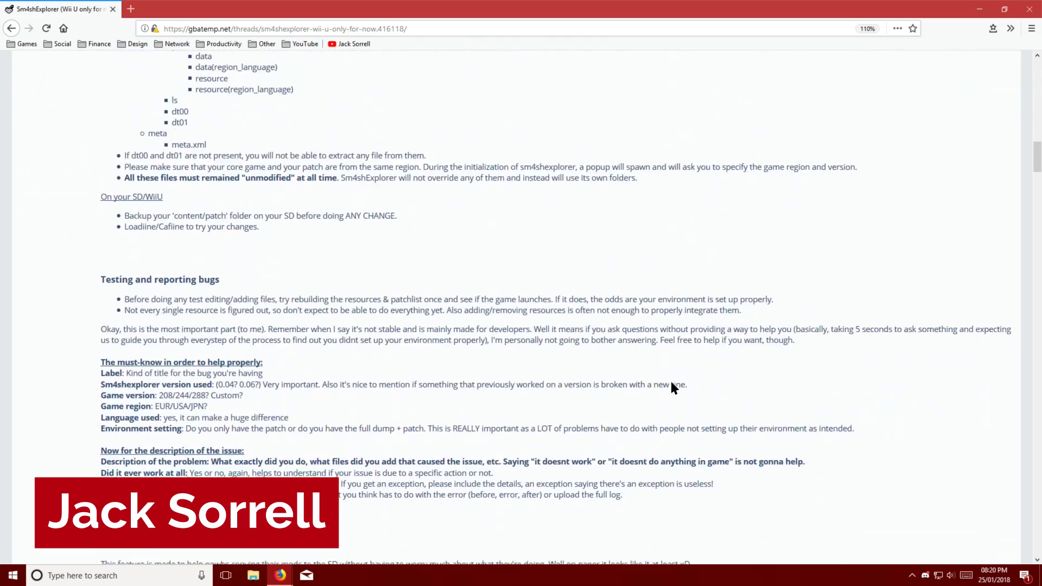
{"action": "scroll", "coordinate": [671, 382], "scroll_direction": "down", "scroll_amount": 20}
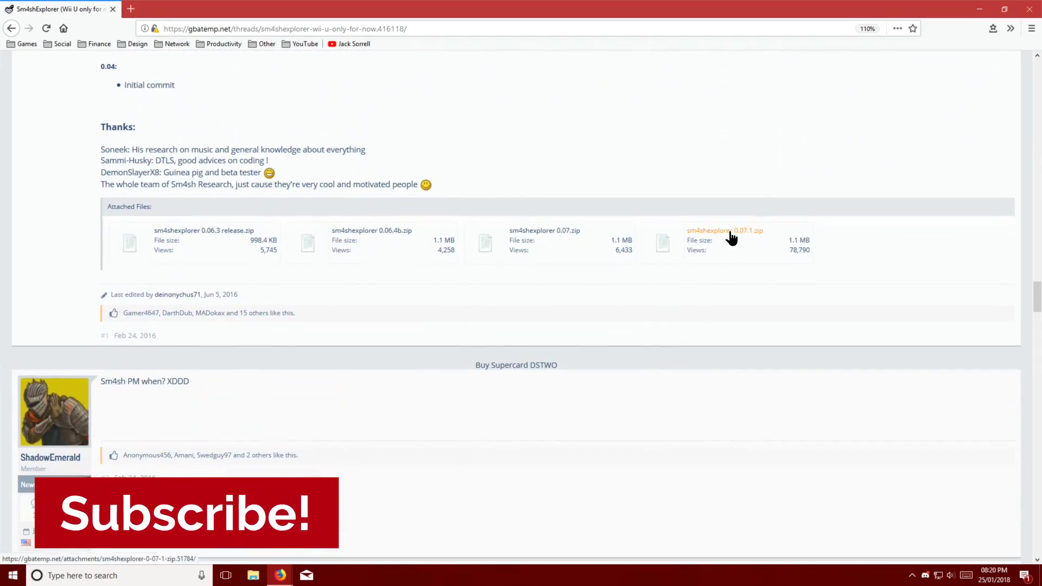
{"action": "left_click", "coordinate": [730, 233]}
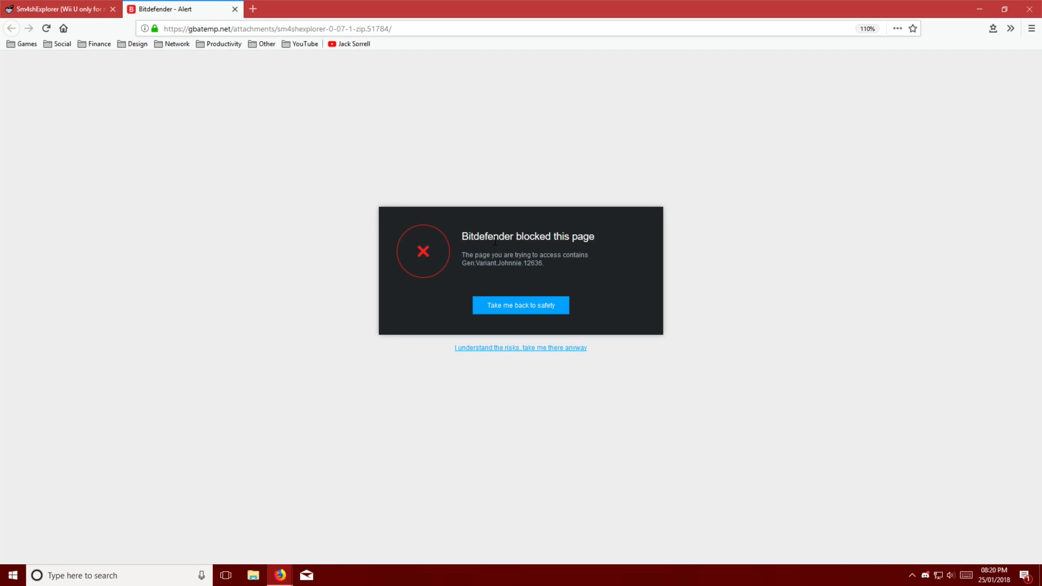
{"action": "left_click", "coordinate": [568, 348]}
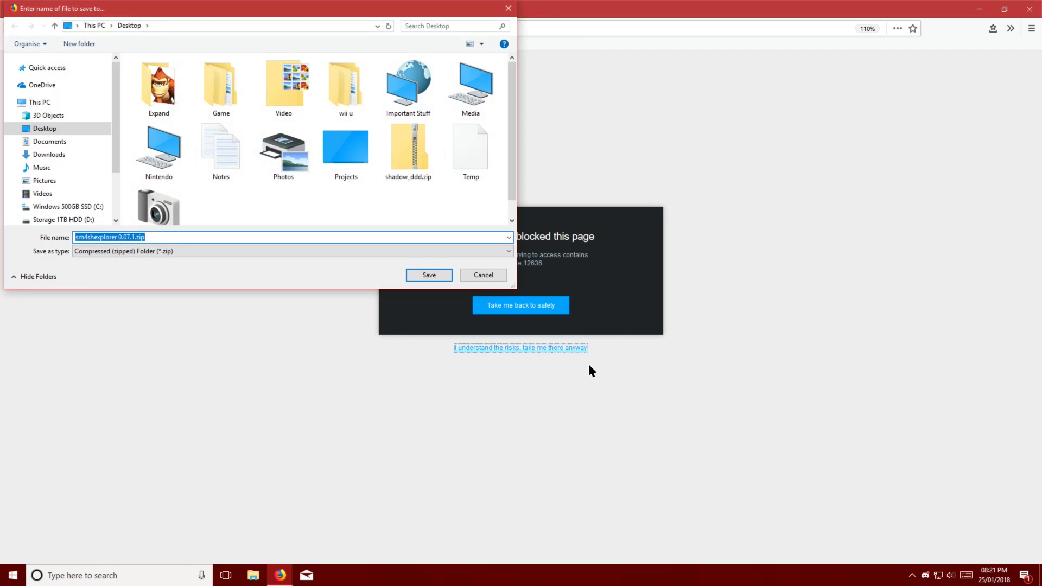
{"action": "left_click", "coordinate": [432, 276]}
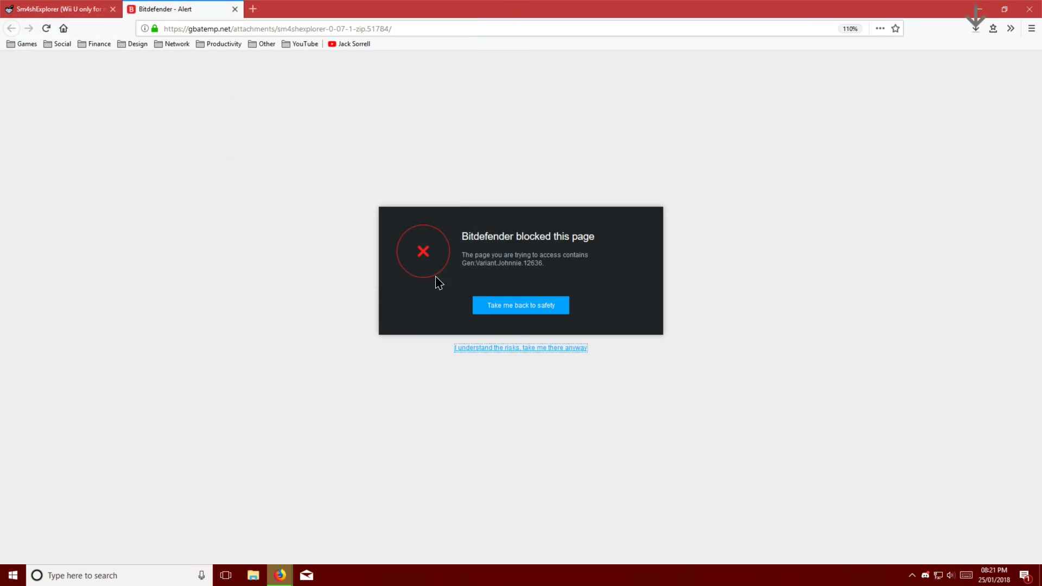
Extract sm4shexplorer 0.07.1.zip on the desktop and place the zip and its extracted folder side by side near the Game folder.
{"action": "left_click", "coordinate": [979, 9]}
{"action": "left_click_drag", "start_coordinate": [20, 156], "coordinate": [542, 301]}
{"action": "right_click", "coordinate": [572, 323]}
{"action": "left_click", "coordinate": [628, 81]}
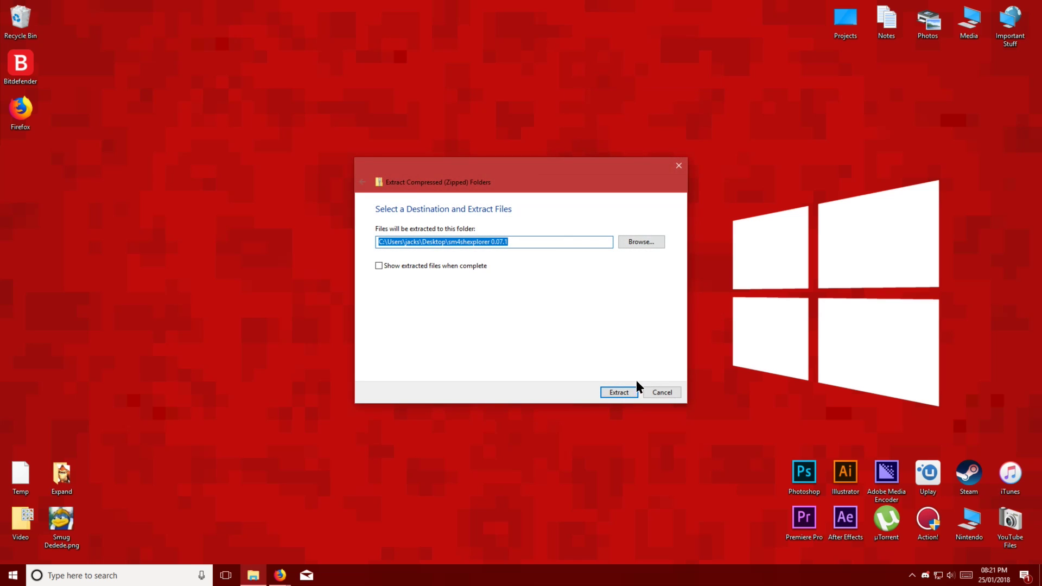
{"action": "left_click", "coordinate": [624, 393]}
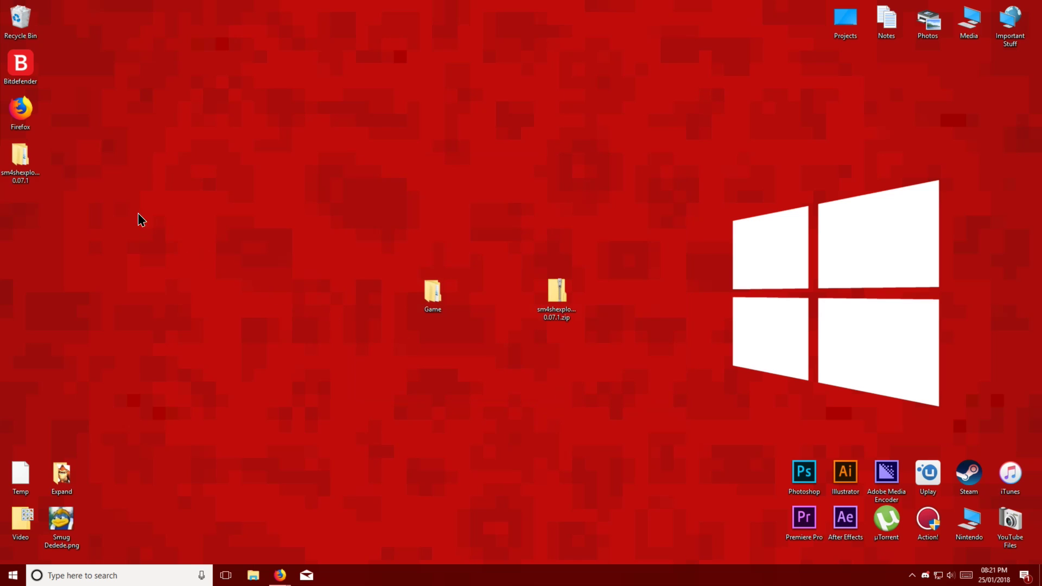
{"action": "left_click_drag", "start_coordinate": [20, 158], "coordinate": [515, 298]}
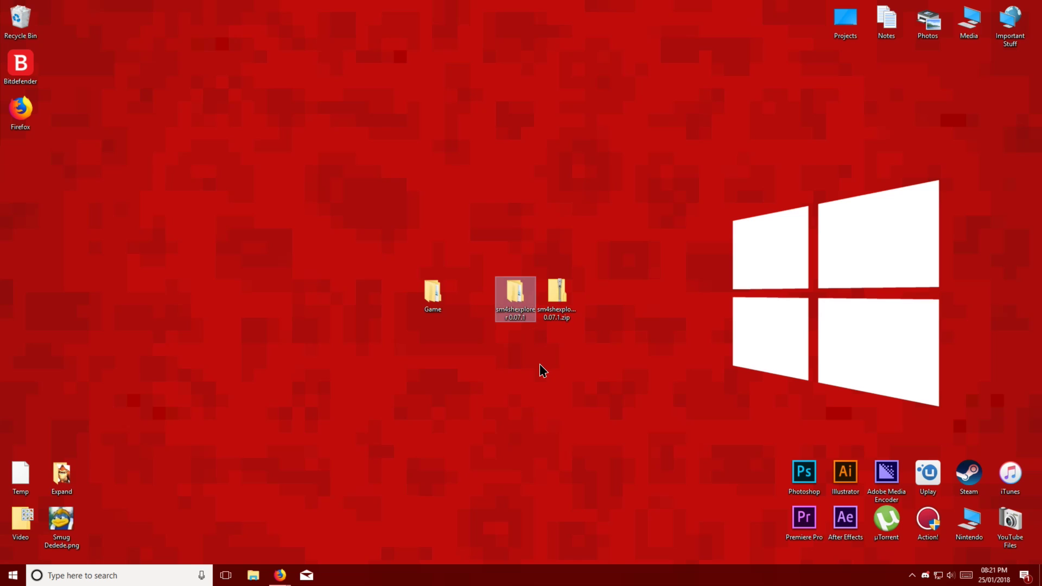
Launch Sm4shFileExplorer.exe from the extracted sm4shexplorer 0.07.1 folder and close the folder window.
{"action": "double_click", "coordinate": [518, 298]}
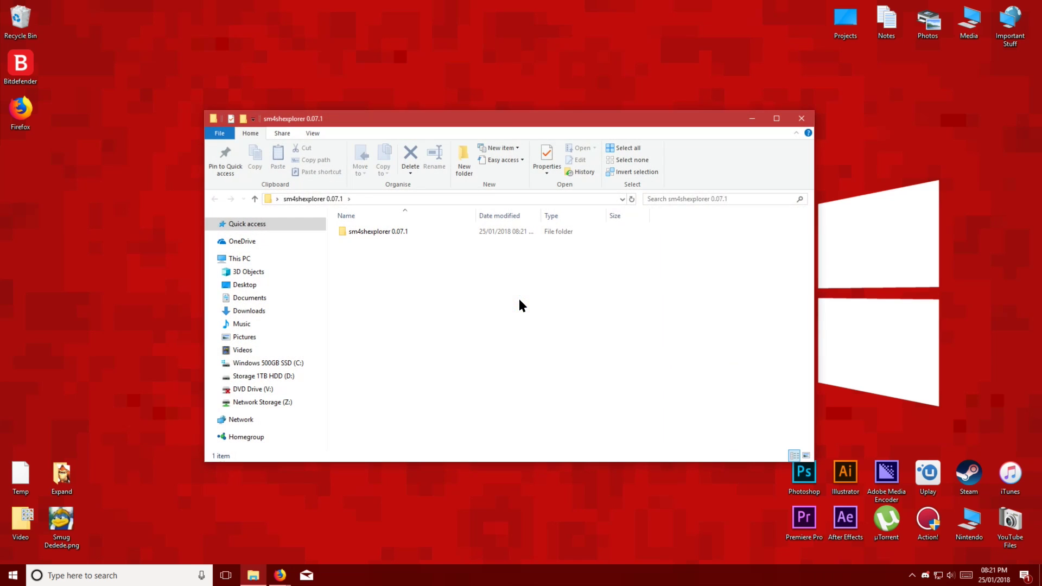
{"action": "double_click", "coordinate": [442, 233]}
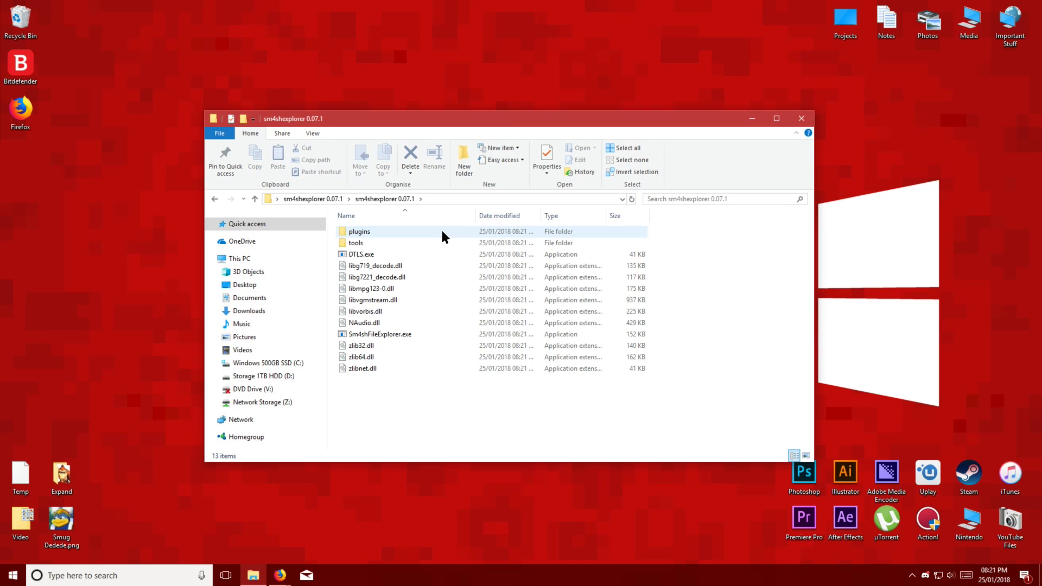
{"action": "double_click", "coordinate": [451, 335]}
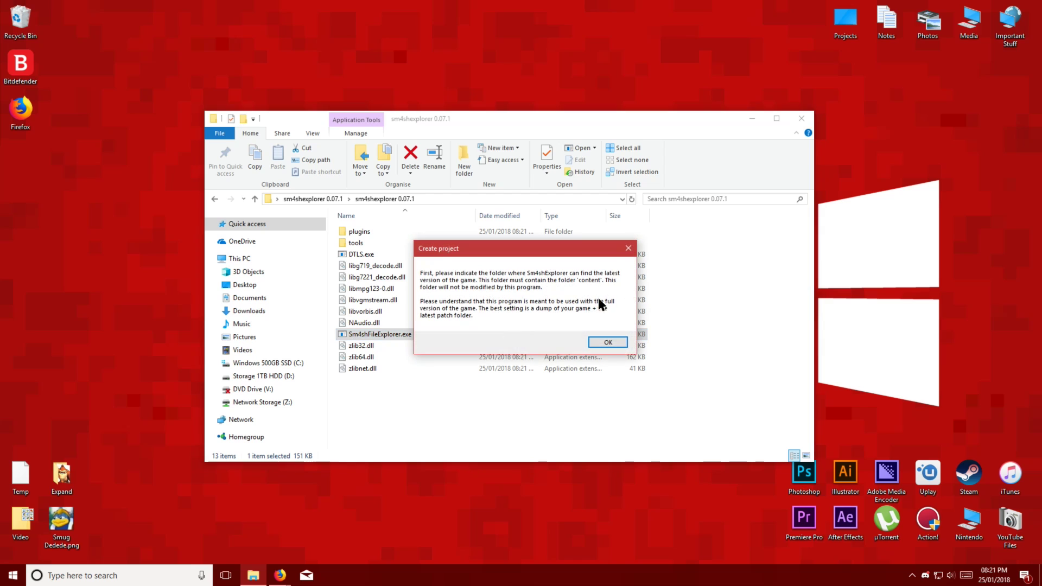
{"action": "left_click", "coordinate": [801, 118]}
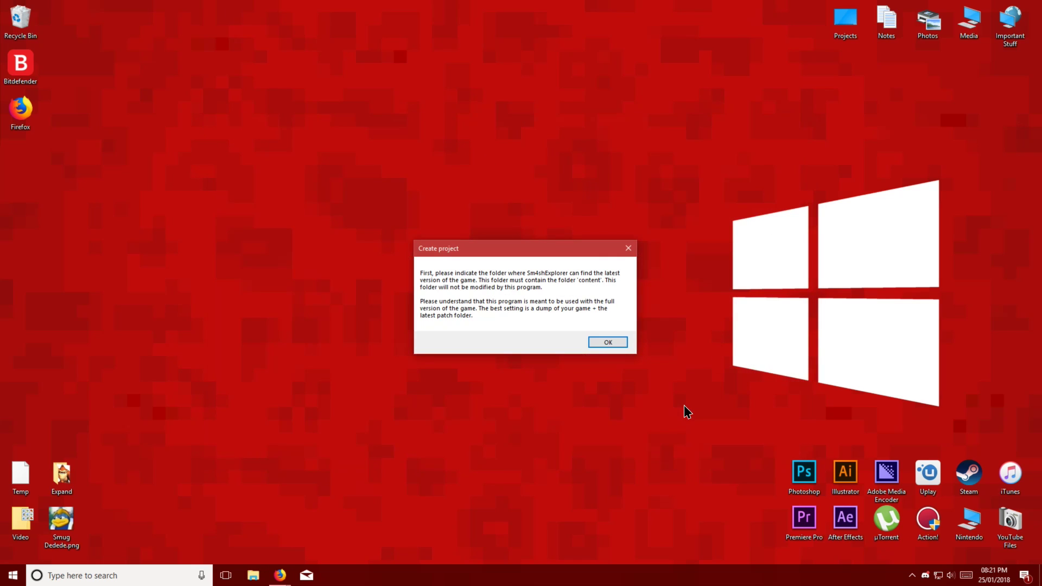
Choose the vol folder inside the desktop's Game folder as the game folder for the new project.
{"action": "left_click", "coordinate": [609, 342]}
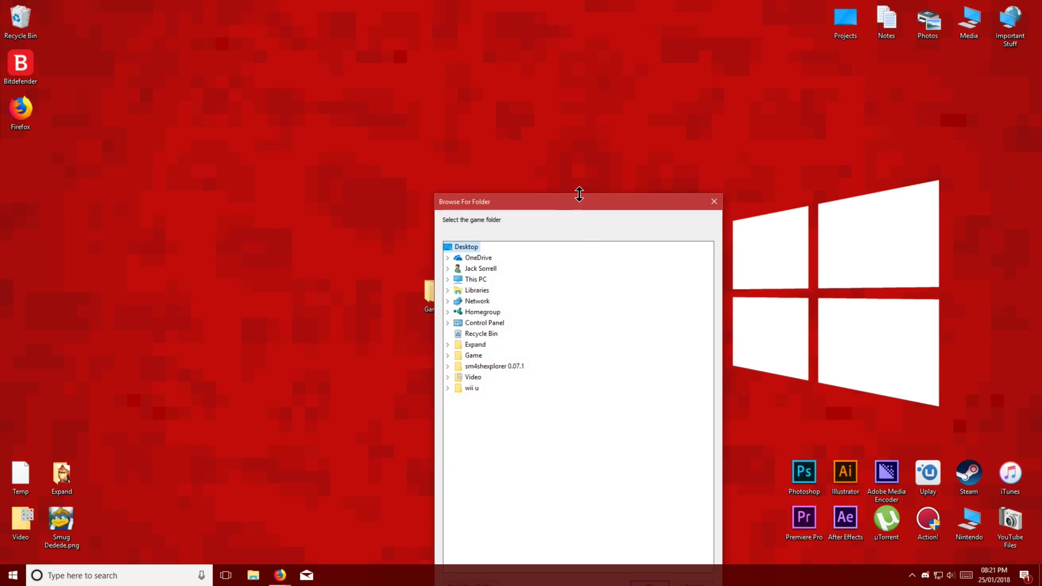
{"action": "left_click_drag", "start_coordinate": [580, 196], "coordinate": [506, 121]}
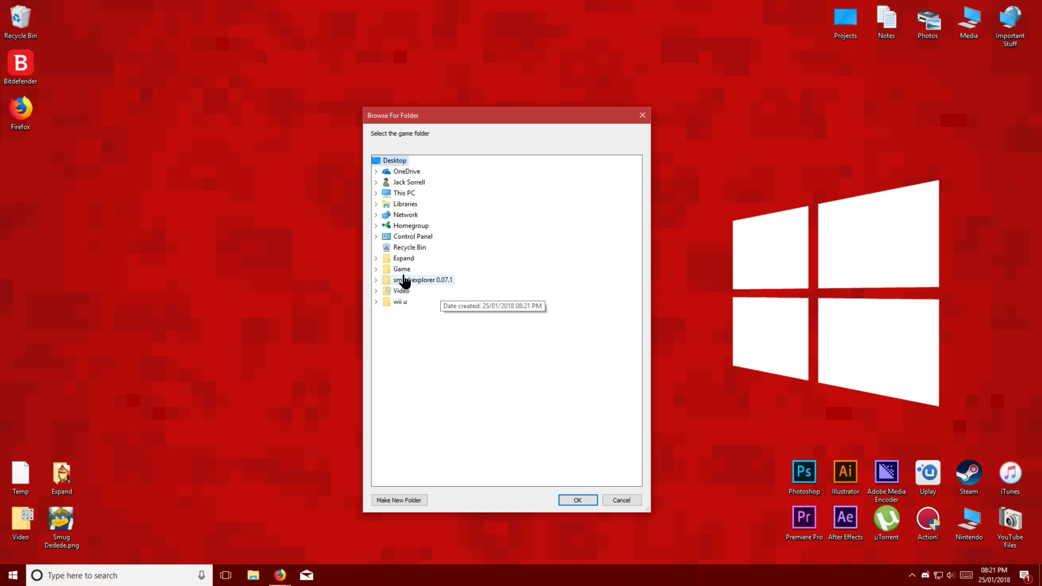
{"action": "left_click", "coordinate": [375, 269]}
{"action": "left_click", "coordinate": [386, 279]}
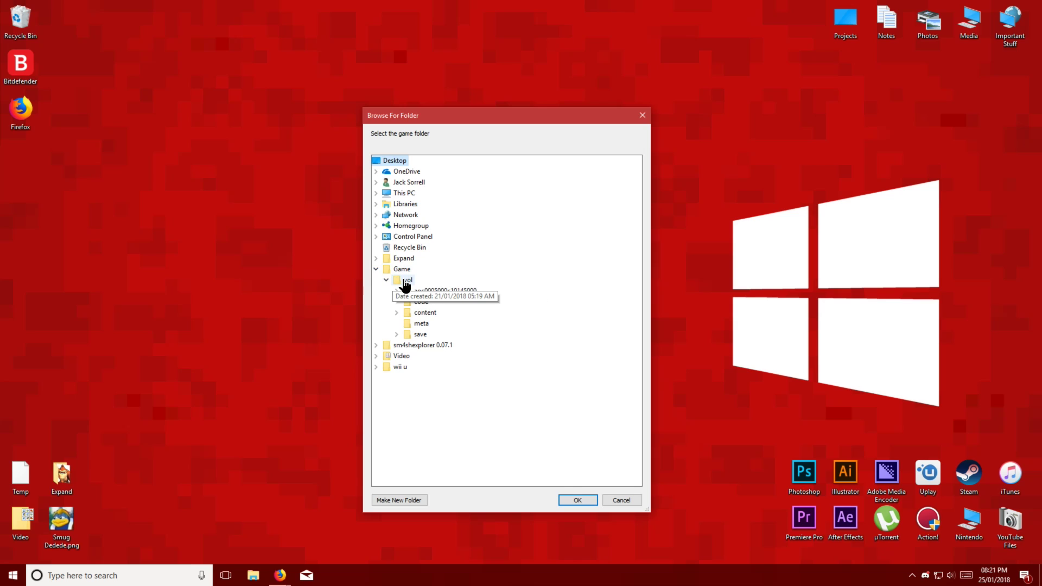
{"action": "left_click", "coordinate": [406, 281]}
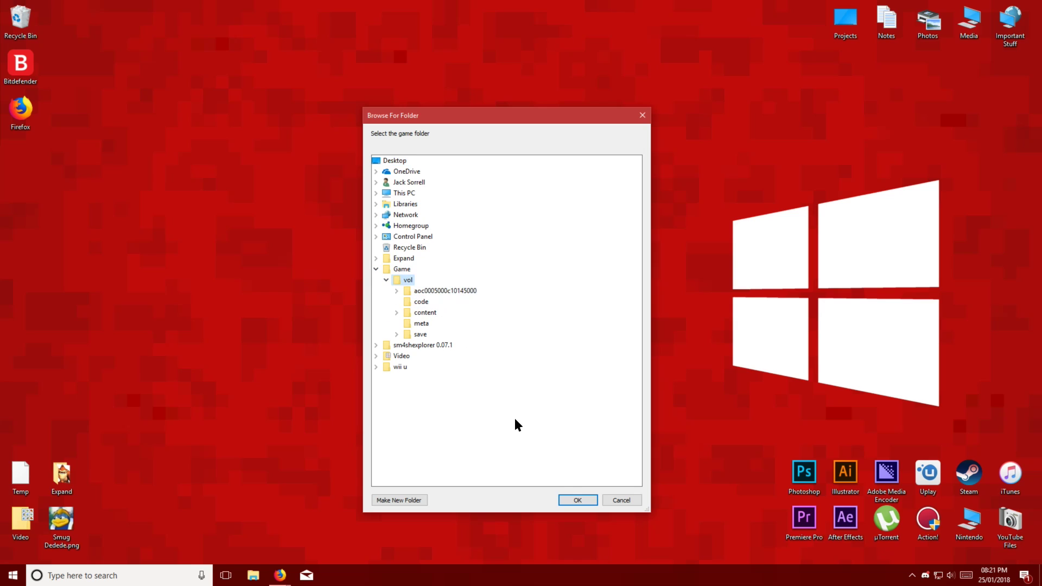
{"action": "left_click", "coordinate": [570, 500]}
Create the project with game region EUR (Zone 4), and close Sm4shExplorer after it loads.
{"action": "left_click_drag", "start_coordinate": [315, 124], "coordinate": [575, 256]}
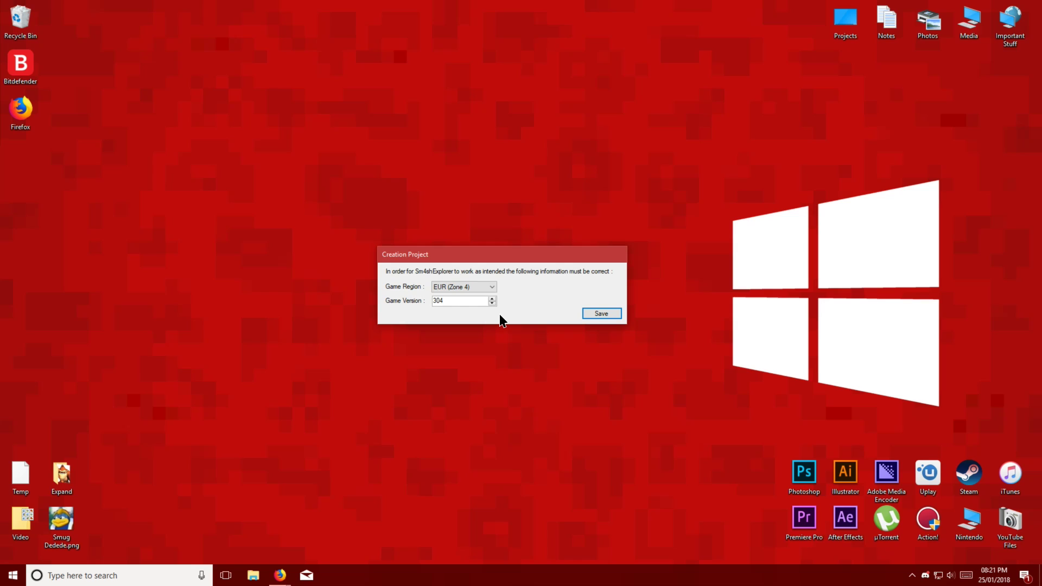
{"action": "left_click", "coordinate": [481, 286]}
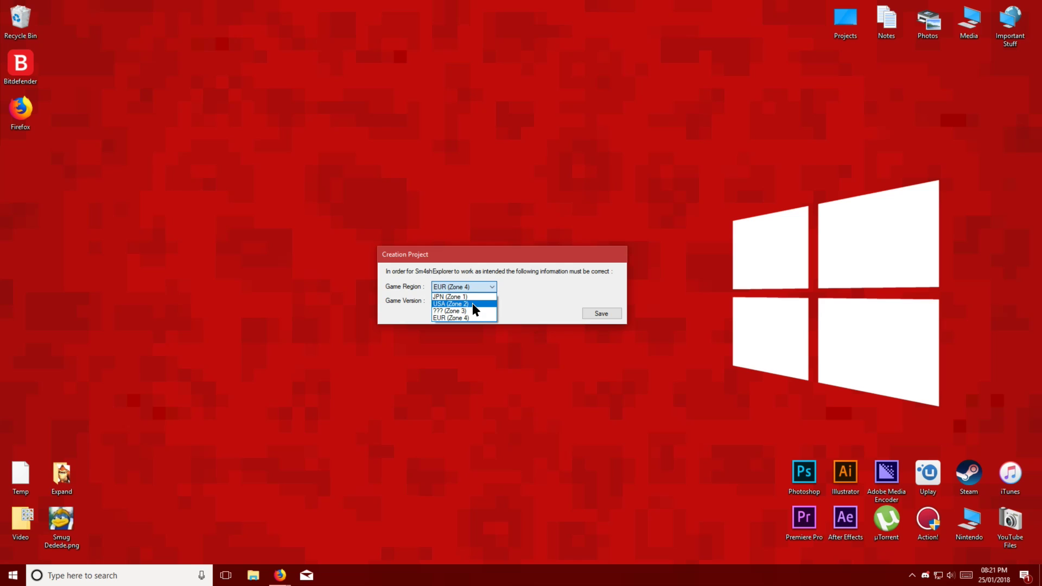
{"action": "left_click", "coordinate": [467, 319]}
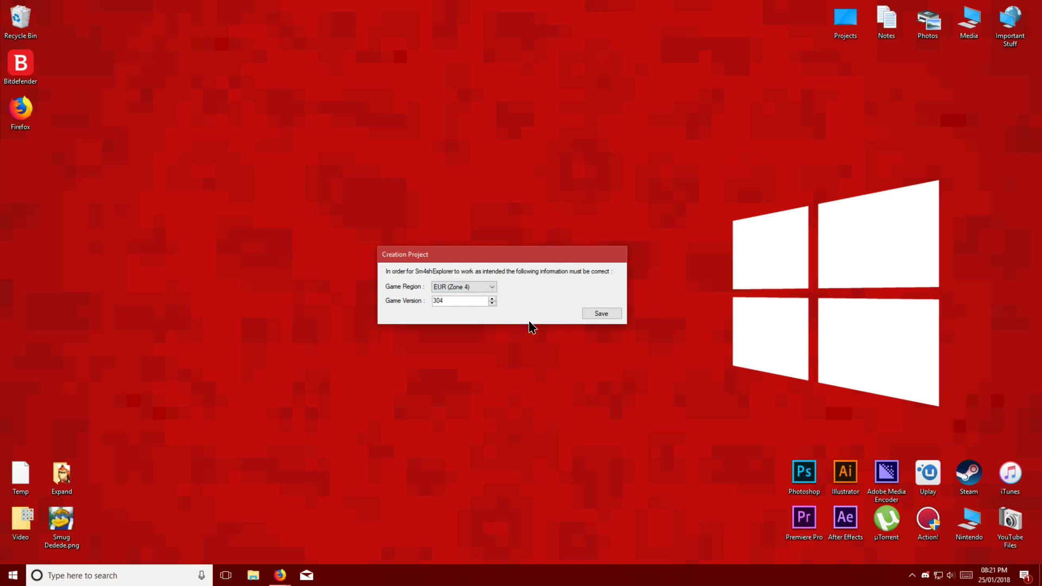
{"action": "left_click", "coordinate": [602, 314]}
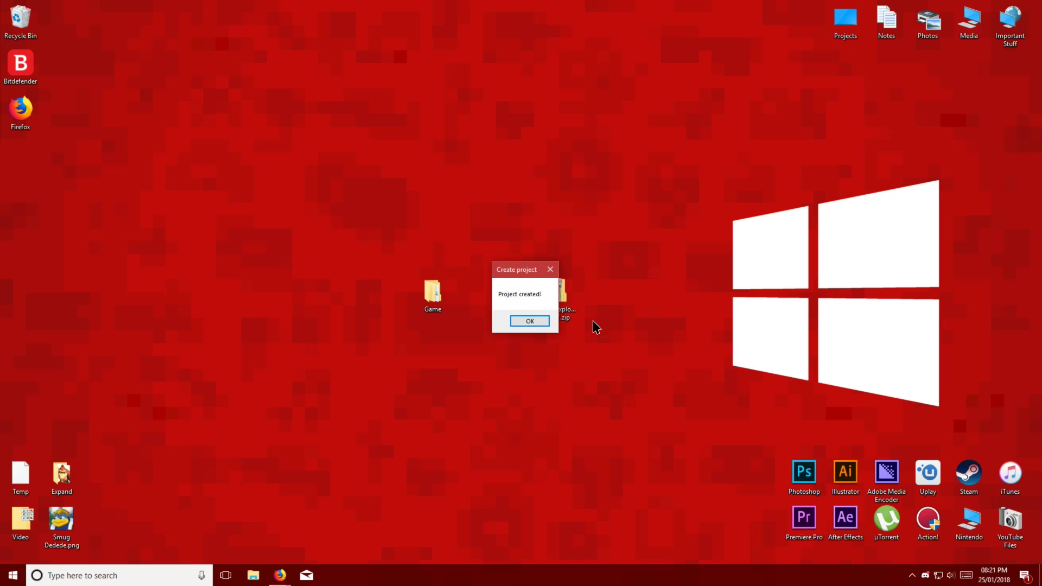
{"action": "left_click", "coordinate": [529, 323]}
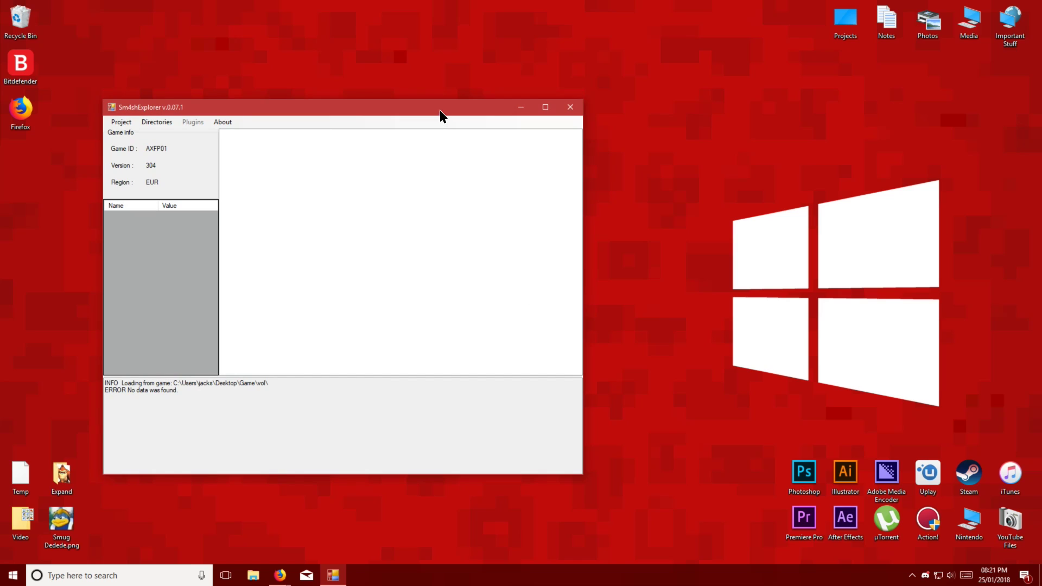
{"action": "left_click_drag", "start_coordinate": [442, 110], "coordinate": [568, 103]}
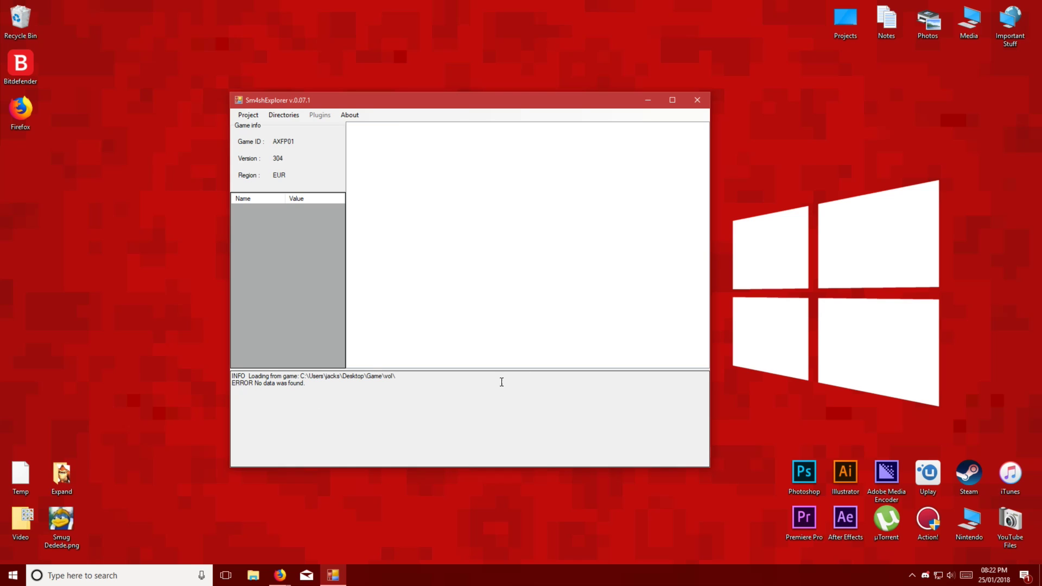
{"action": "left_click", "coordinate": [697, 99]}
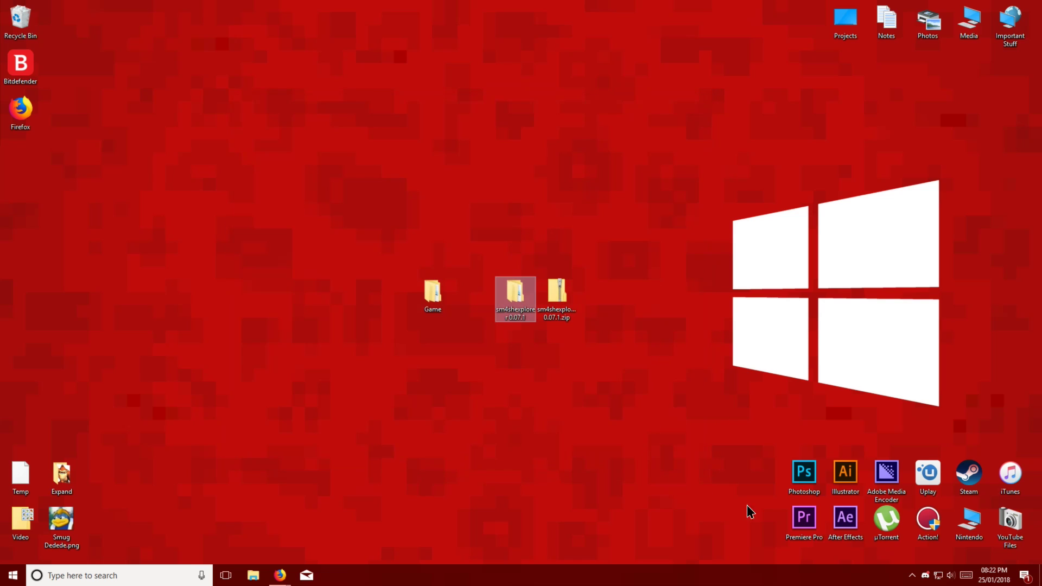
Open Bitdefender's notifications and examine the details of the latest infected file detection.
{"action": "left_click", "coordinate": [911, 575]}
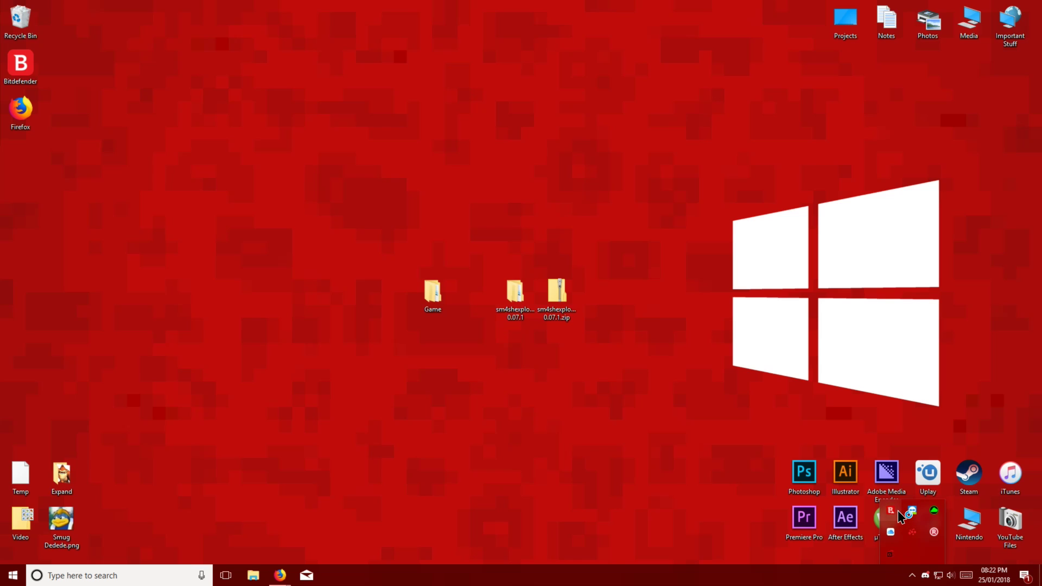
{"action": "left_click", "coordinate": [868, 520]}
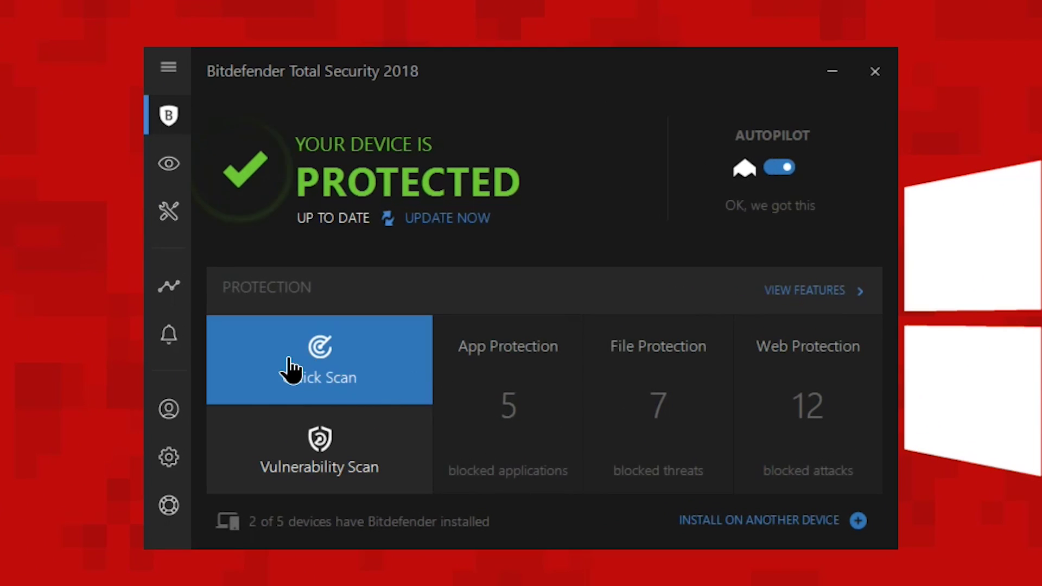
{"action": "left_click", "coordinate": [165, 335]}
{"action": "left_click", "coordinate": [237, 120]}
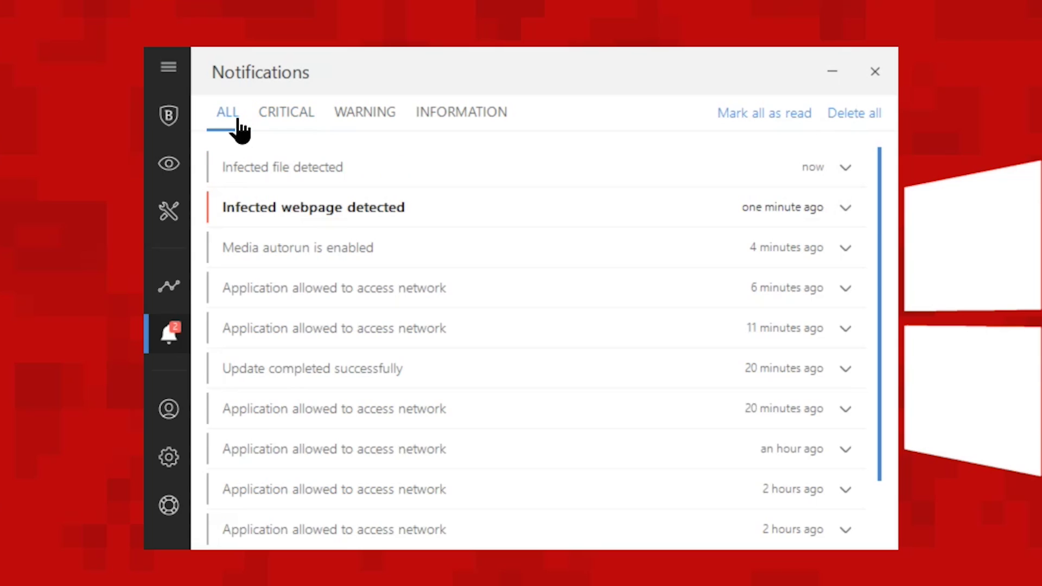
{"action": "left_click", "coordinate": [439, 178]}
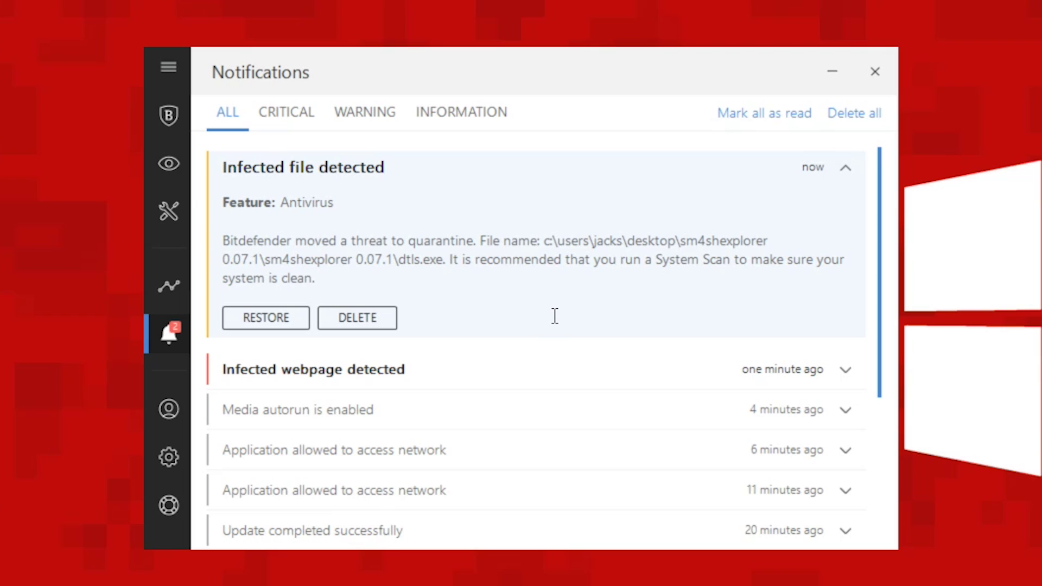
Add the desktop's sm4shexplorer 0.07.1 folder to the Antivirus scanning exclusions, with exclusion from both on-access and on-demand scanning.
{"action": "left_click", "coordinate": [169, 115]}
{"action": "left_click", "coordinate": [762, 292]}
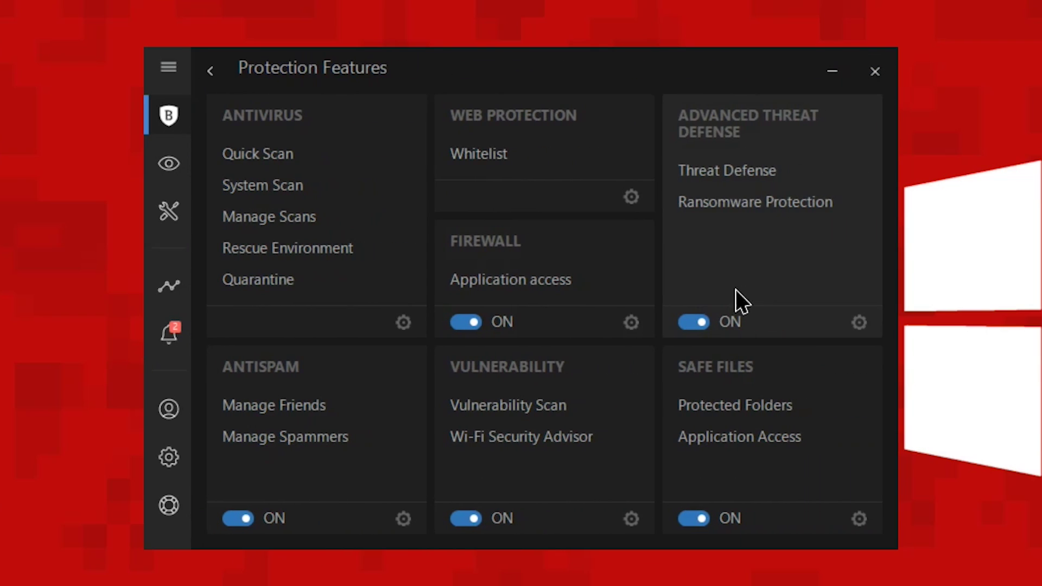
{"action": "left_click", "coordinate": [399, 321]}
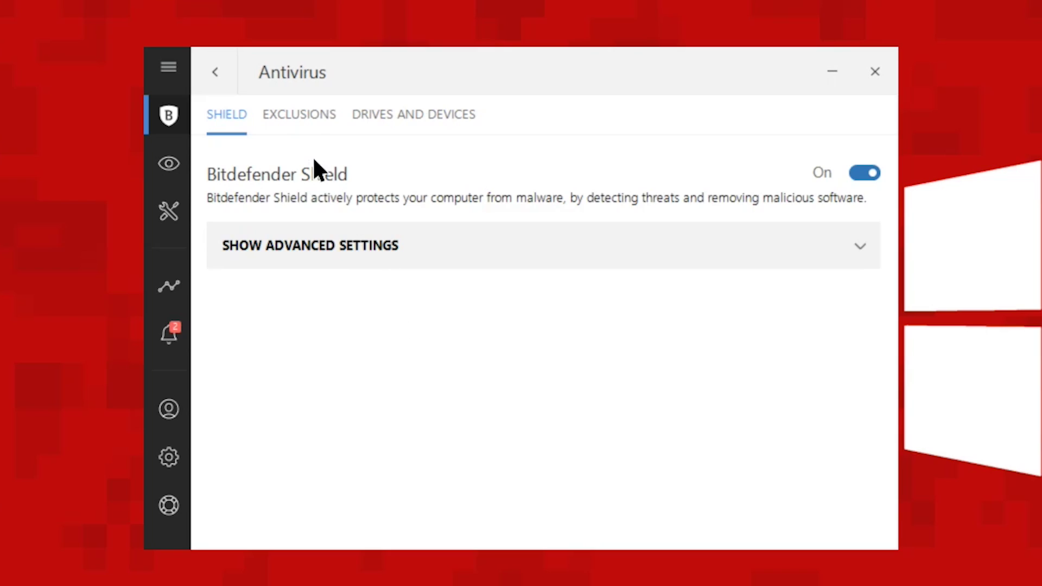
{"action": "left_click", "coordinate": [297, 115]}
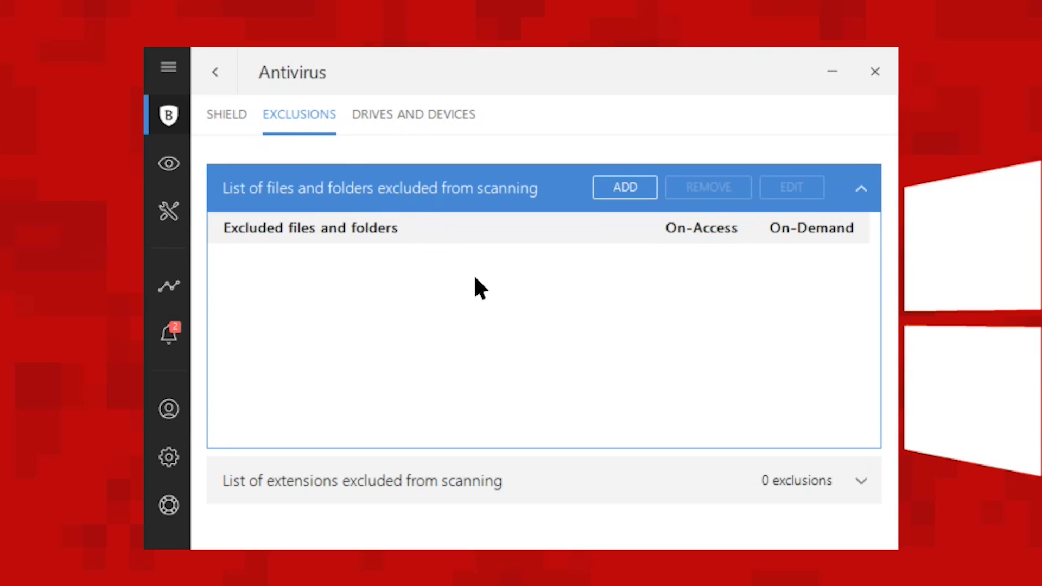
{"action": "left_click", "coordinate": [625, 190]}
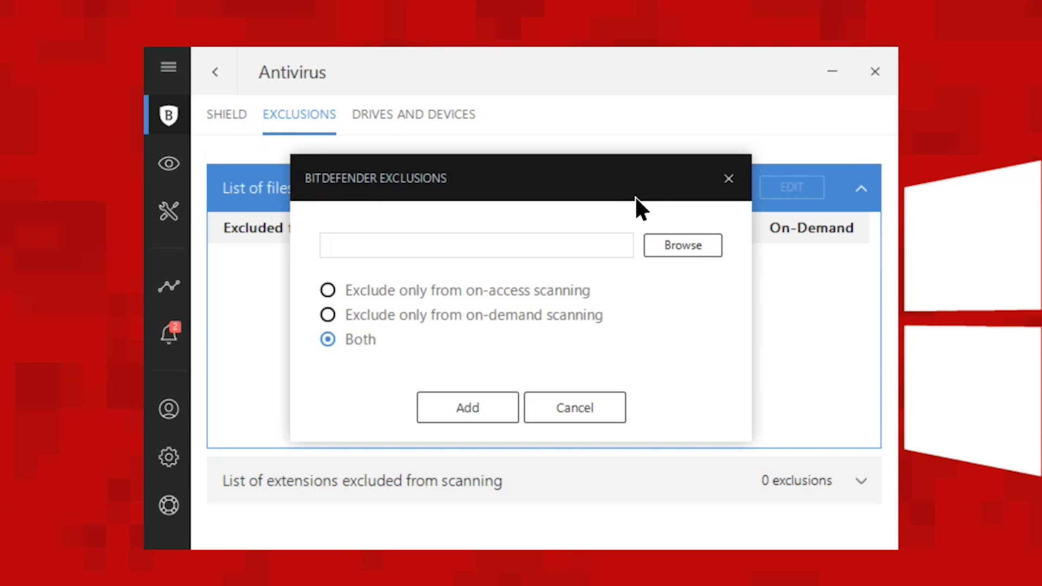
{"action": "left_click", "coordinate": [668, 250]}
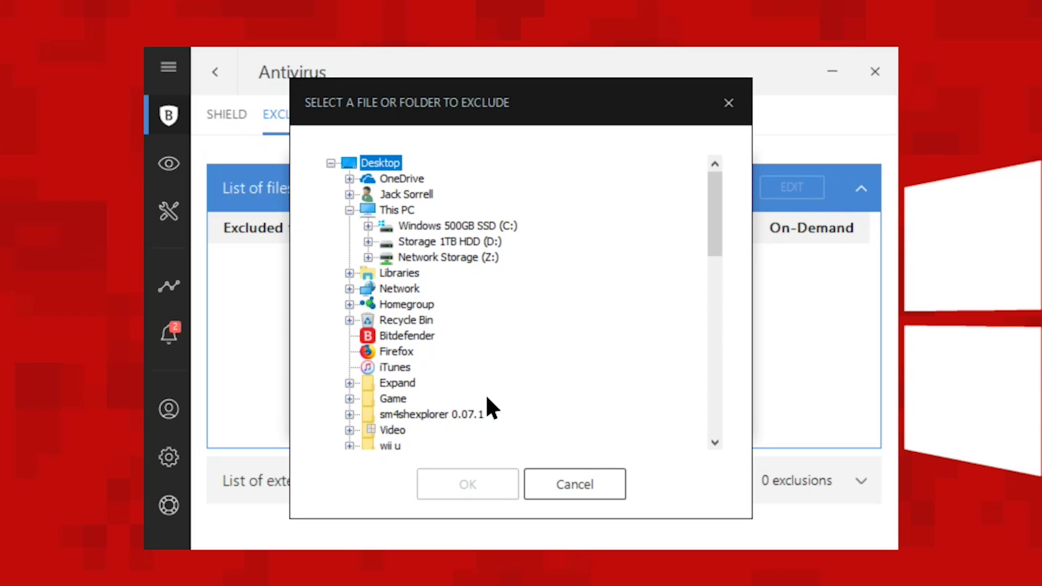
{"action": "left_click", "coordinate": [449, 414]}
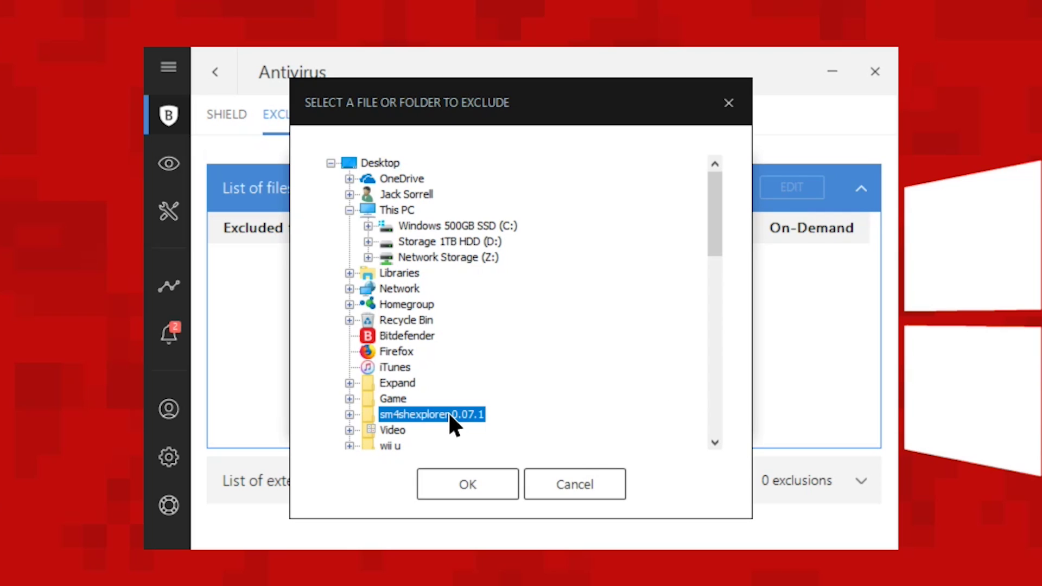
{"action": "left_click", "coordinate": [497, 489]}
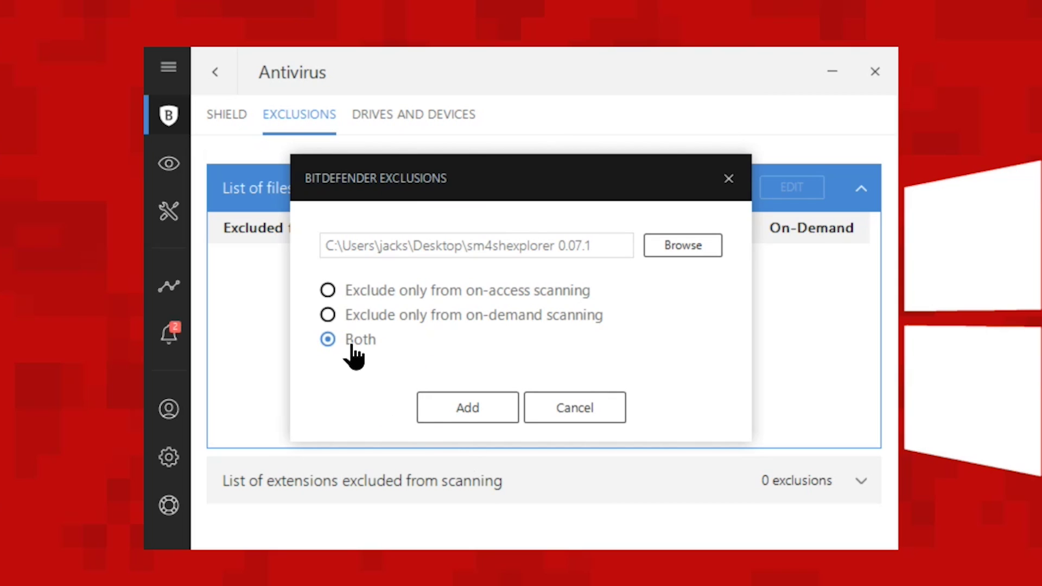
{"action": "left_click", "coordinate": [491, 415]}
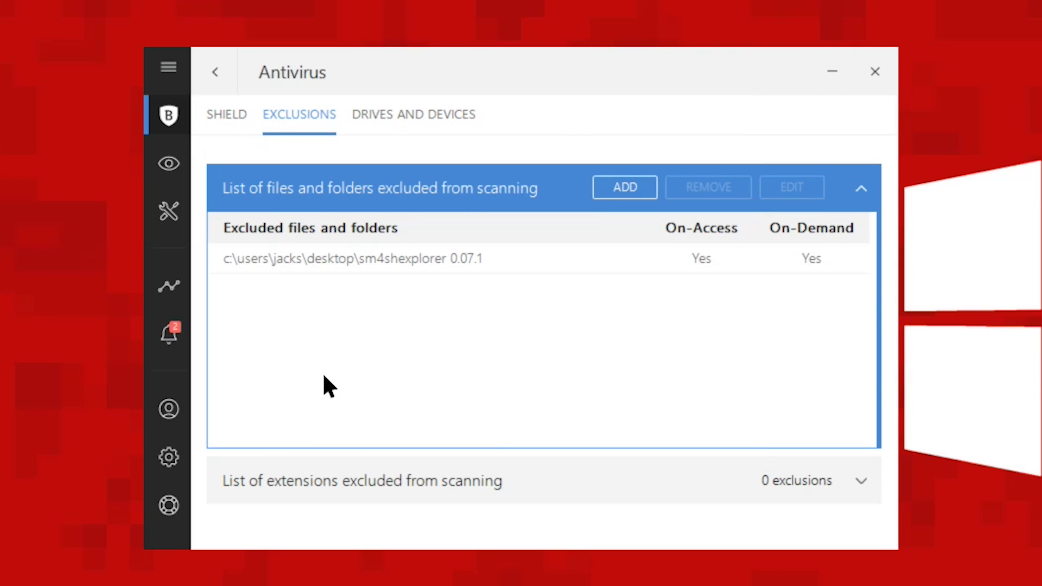
Restore the quarantined dtls.exe from its infected file notification and close the Bitdefender window.
{"action": "left_click", "coordinate": [168, 332]}
{"action": "left_click", "coordinate": [232, 124]}
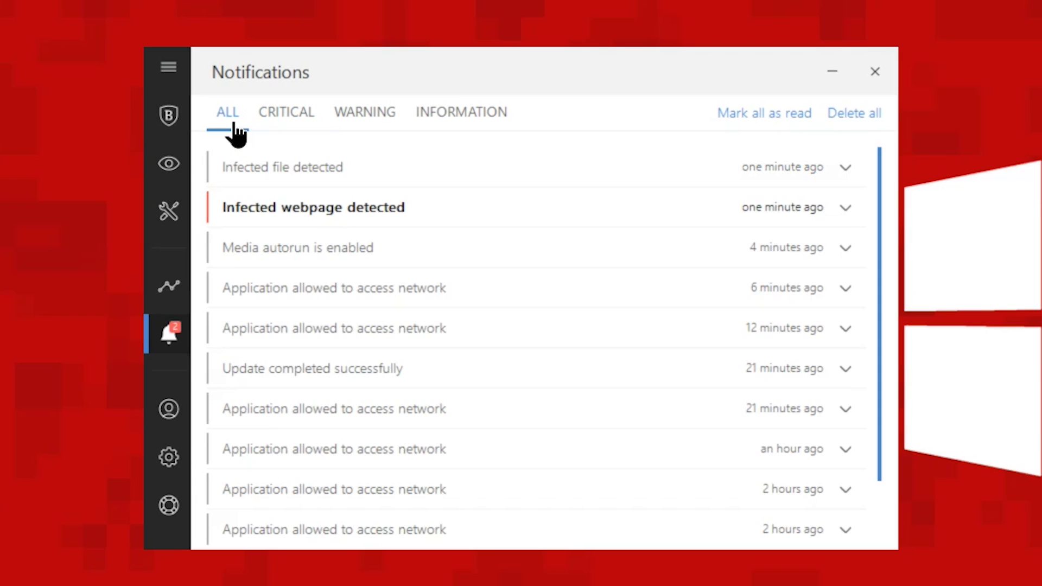
{"action": "left_click", "coordinate": [332, 166]}
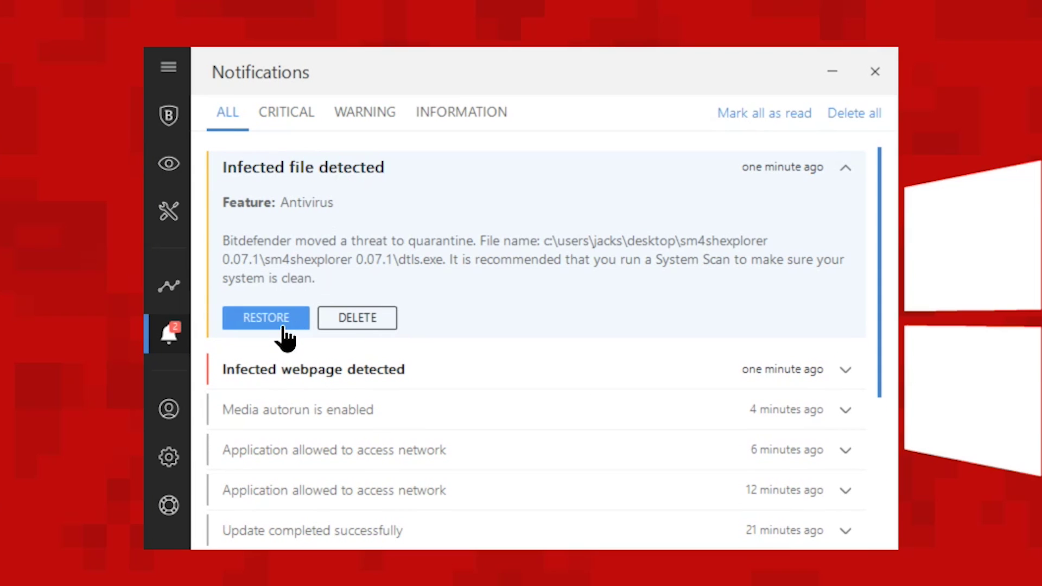
{"action": "left_click", "coordinate": [283, 327]}
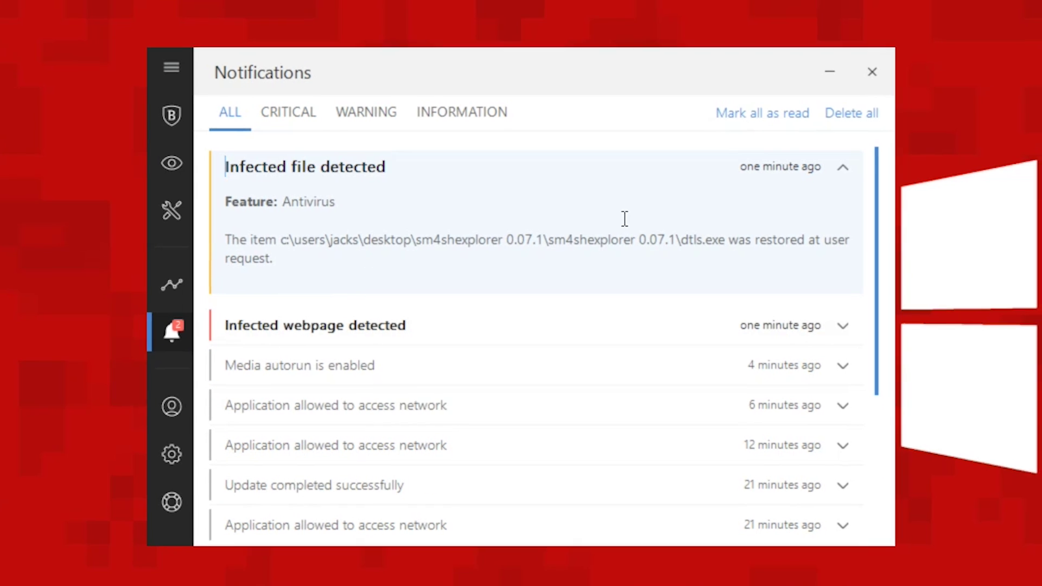
{"action": "left_click", "coordinate": [716, 156]}
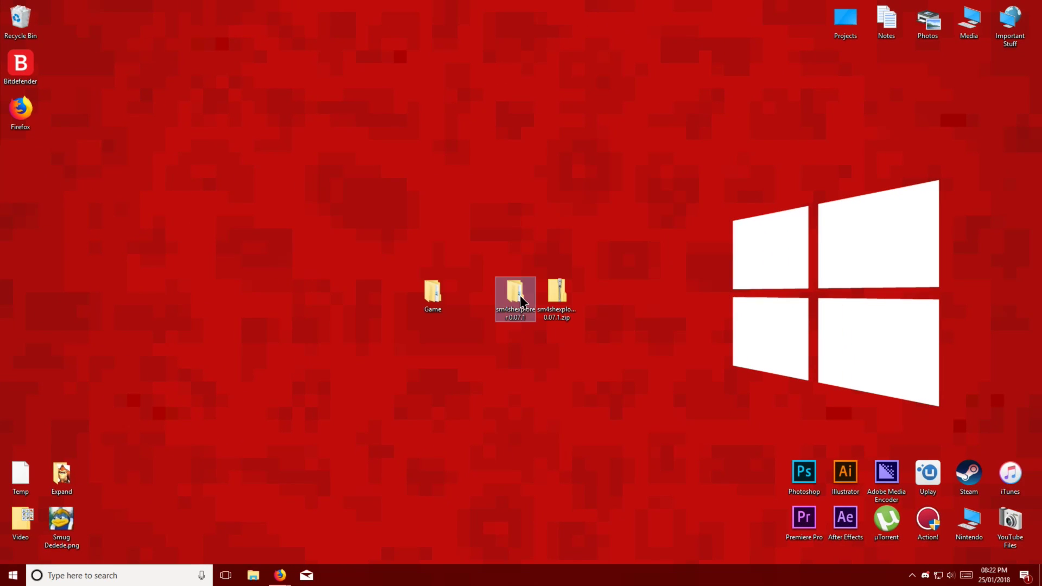
Relaunch Sm4shFileExplorer.exe from the extracted sm4shexplorer 0.07.1 folder, close the folder window and reposition the Sm4shExplorer window.
{"action": "double_click", "coordinate": [520, 300]}
{"action": "double_click", "coordinate": [475, 232]}
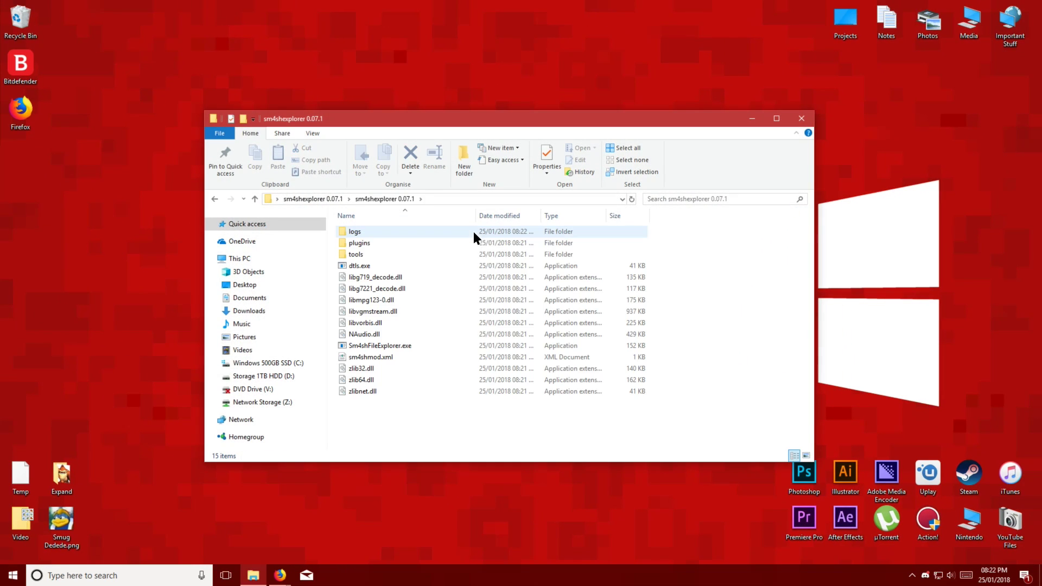
{"action": "double_click", "coordinate": [438, 346]}
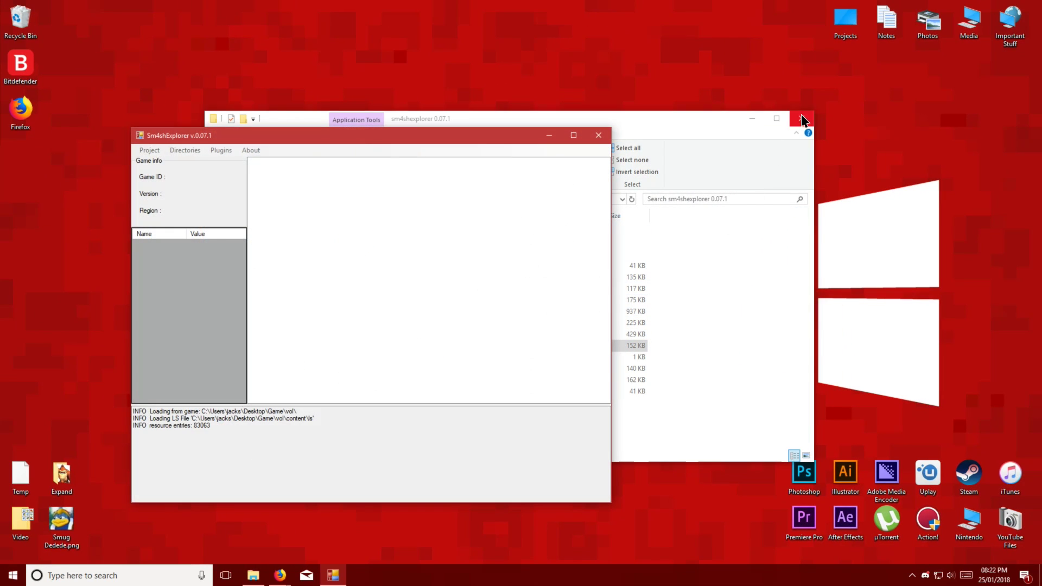
{"action": "left_click", "coordinate": [800, 117]}
{"action": "left_click_drag", "start_coordinate": [482, 142], "coordinate": [614, 99]}
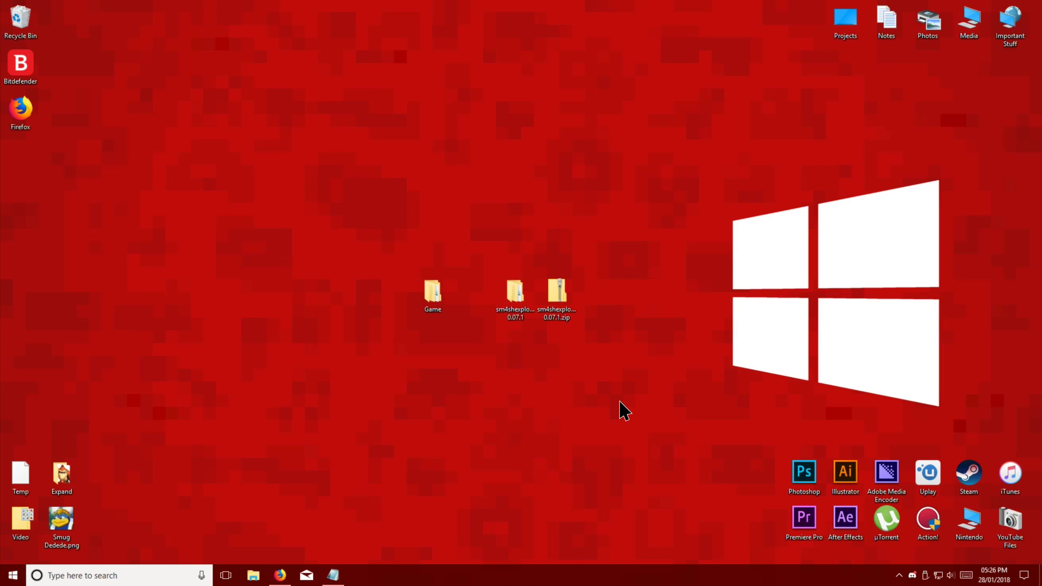
Create a new folder in the root of the WII U 16GB (U:) drive and select it.
{"action": "left_click", "coordinate": [253, 575]}
{"action": "double_click", "coordinate": [607, 341]}
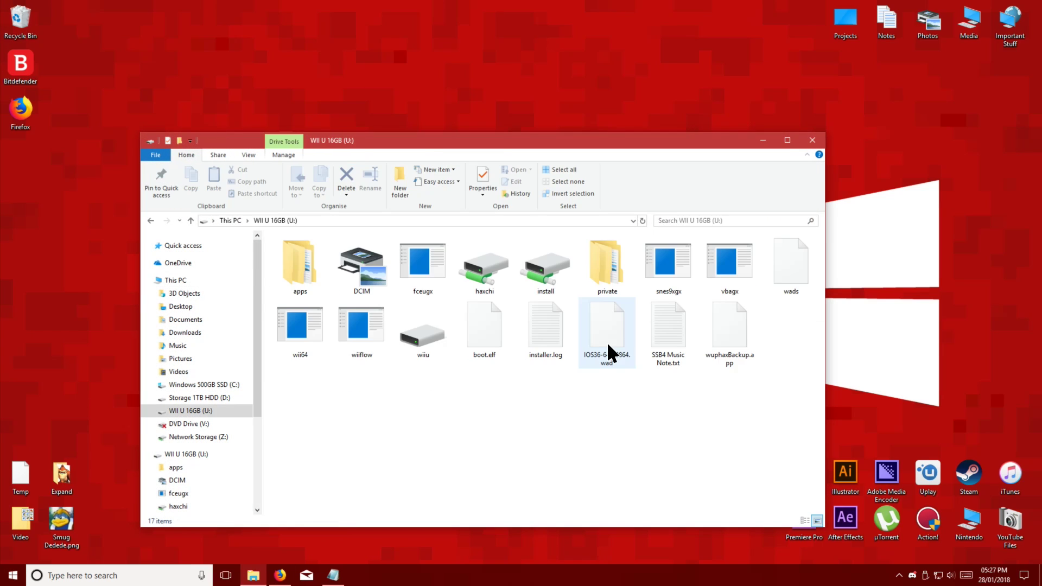
{"action": "right_click", "coordinate": [564, 388]}
{"action": "mouse_move", "coordinate": [647, 364]}
{"action": "left_click", "coordinate": [706, 367]}
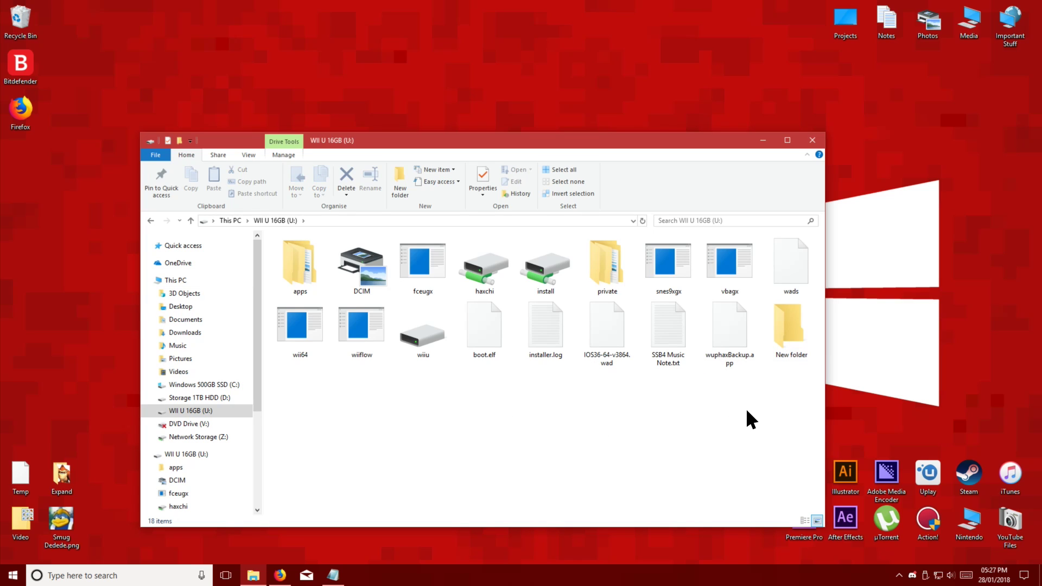
{"action": "left_click", "coordinate": [786, 342]}
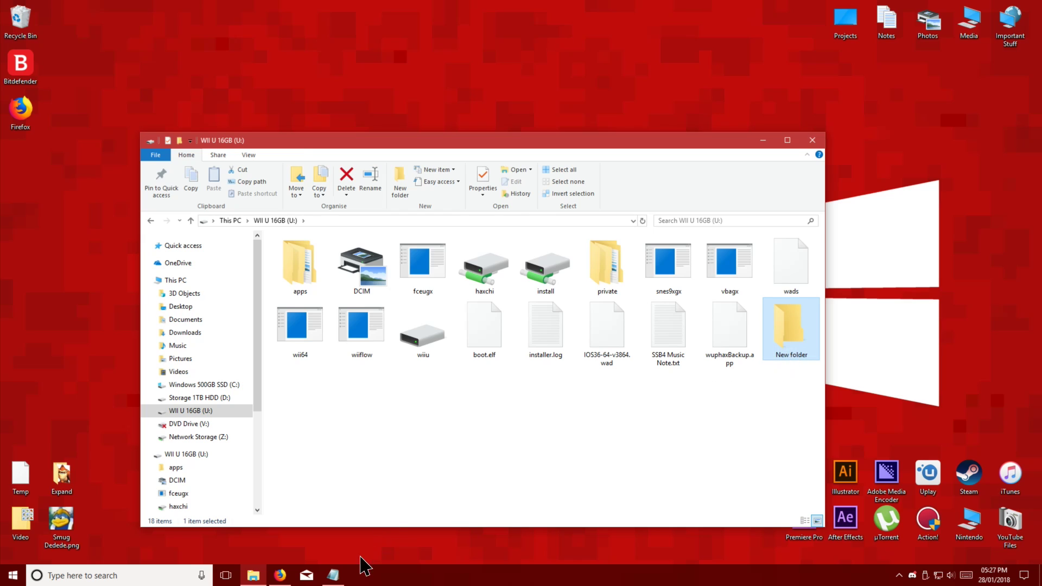
Copy the EU ID 0005000E10145000 from the Notepad list of region IDs.
{"action": "left_click", "coordinate": [336, 574]}
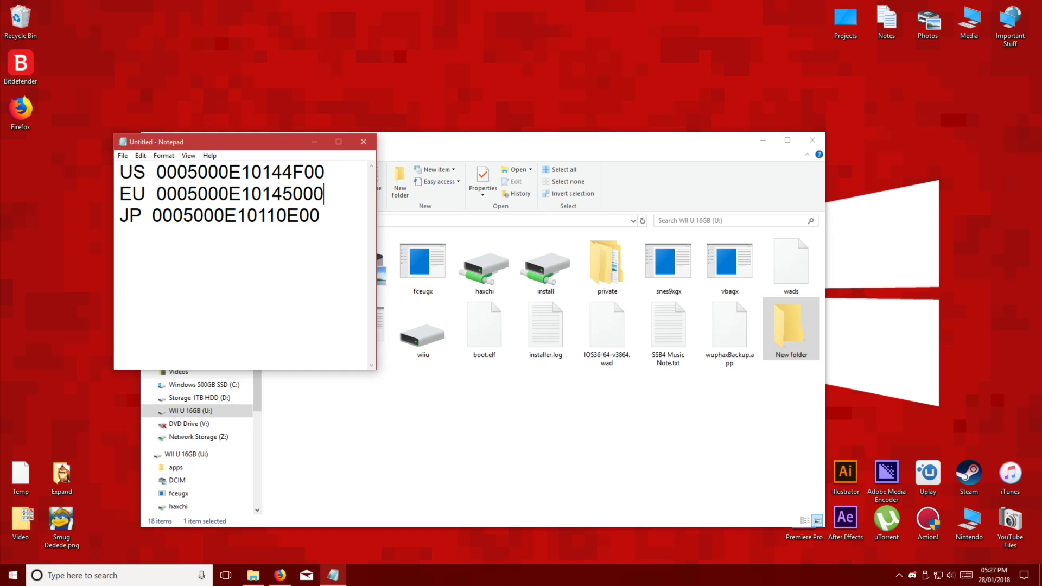
{"action": "key", "text": "shift+Left"}
{"action": "key", "text": "shift+Left"}
{"action": "key", "text": "shift+Left"}
{"action": "key", "text": "shift+Left"}
{"action": "key", "text": "shift+Left"}
{"action": "key", "text": "shift+Left"}
{"action": "key", "text": "shift+Left"}
{"action": "key", "text": "shift+Left"}
{"action": "key", "text": "shift+Left"}
{"action": "key", "text": "shift+Left"}
{"action": "key", "text": "shift+Left"}
{"action": "key", "text": "shift+Left"}
{"action": "key", "text": "shift+Left"}
{"action": "key", "text": "shift+Left"}
{"action": "key", "text": "shift+Left"}
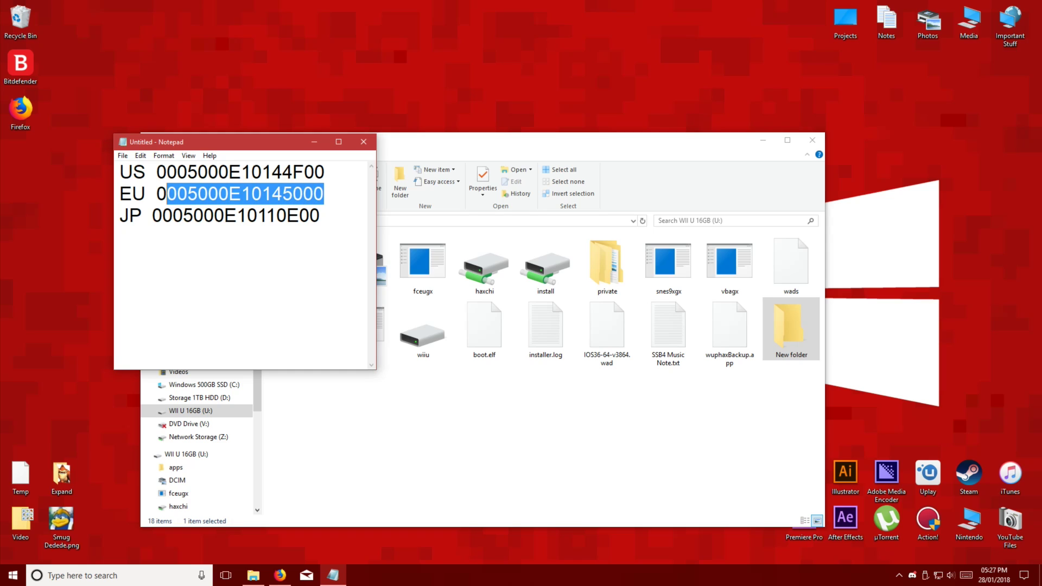
{"action": "key", "text": "shift+Left"}
{"action": "key", "text": "ctrl+c"}
Rename the new folder on the WII U 16GB drive as 0005000E10145000 and return to the Notepad list of region IDs.
{"action": "left_click", "coordinate": [789, 314]}
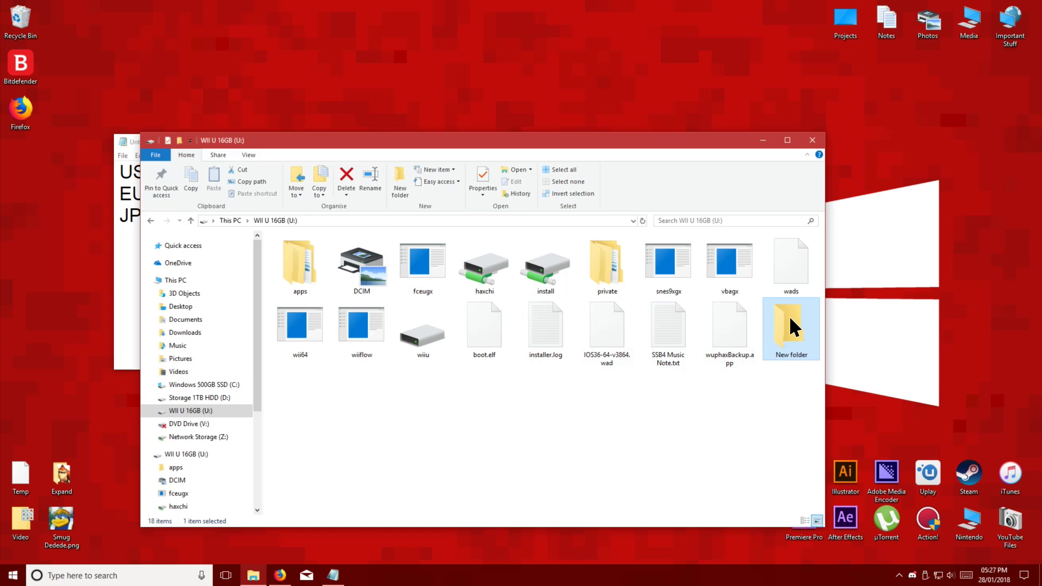
{"action": "key", "text": "F2"}
{"action": "key", "text": "ctrl+v"}
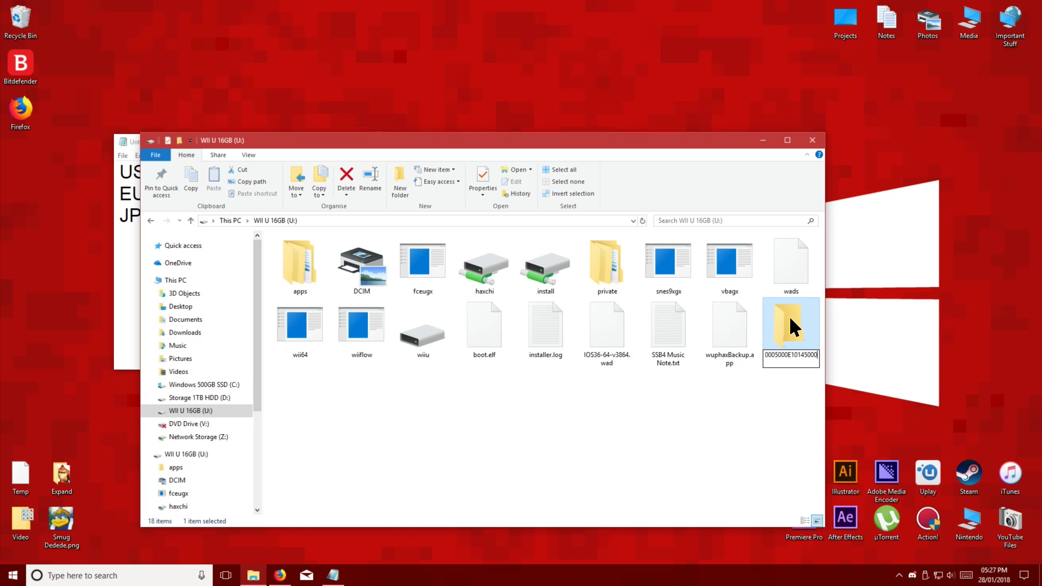
{"action": "left_click", "coordinate": [799, 409]}
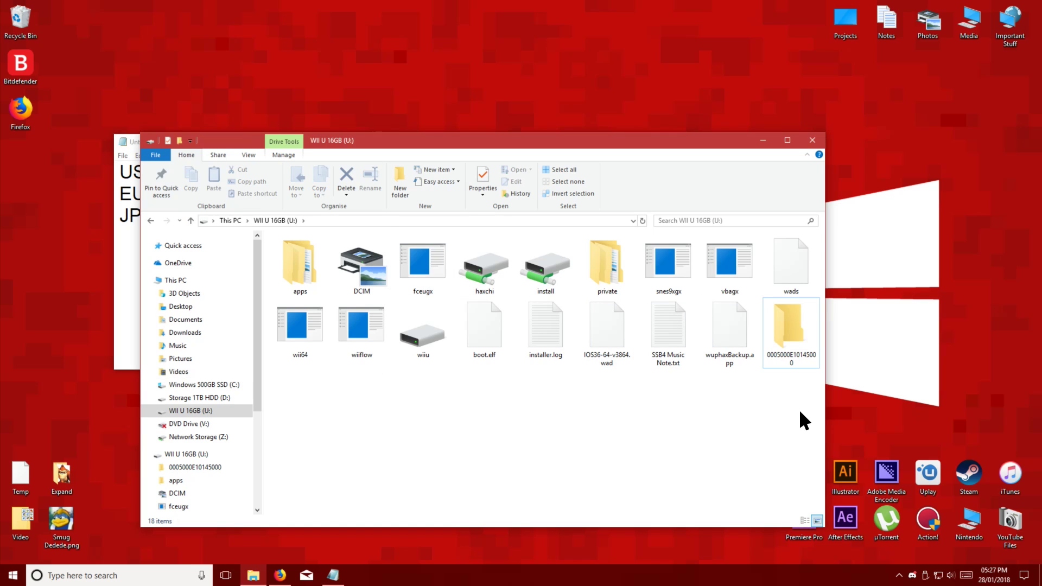
{"action": "left_click", "coordinate": [129, 216]}
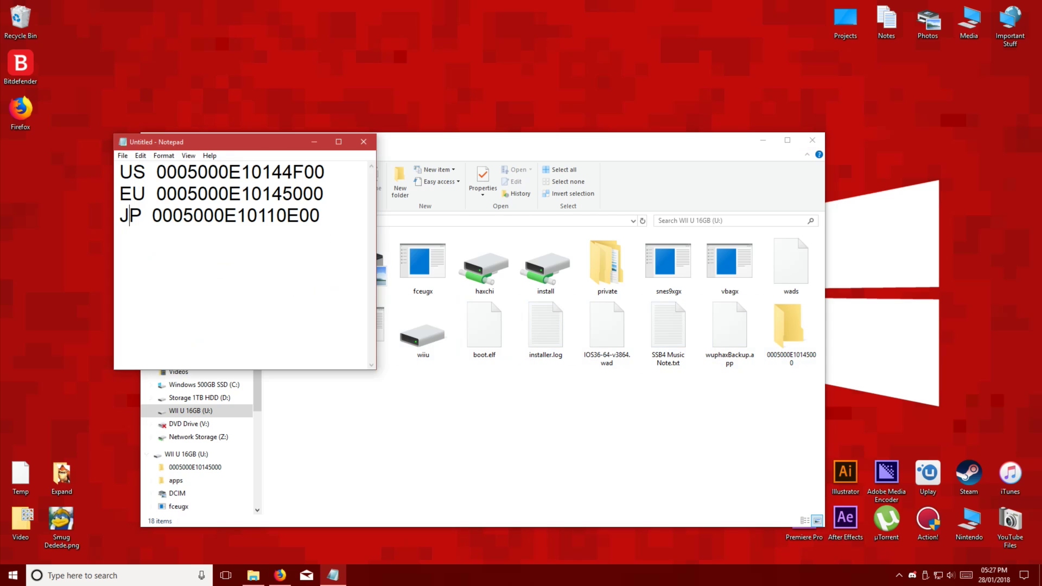